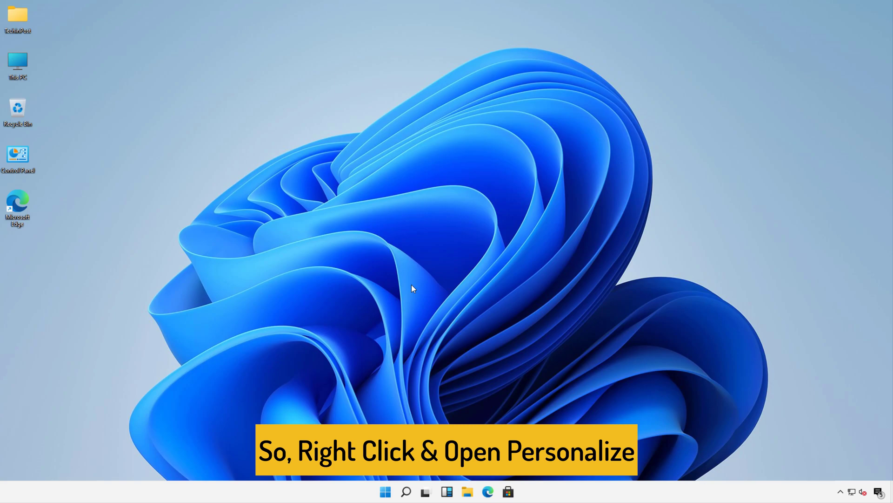
Open the desktop's personalization settings at Themes and apply the Captured Motion theme.
right_click(412, 287)
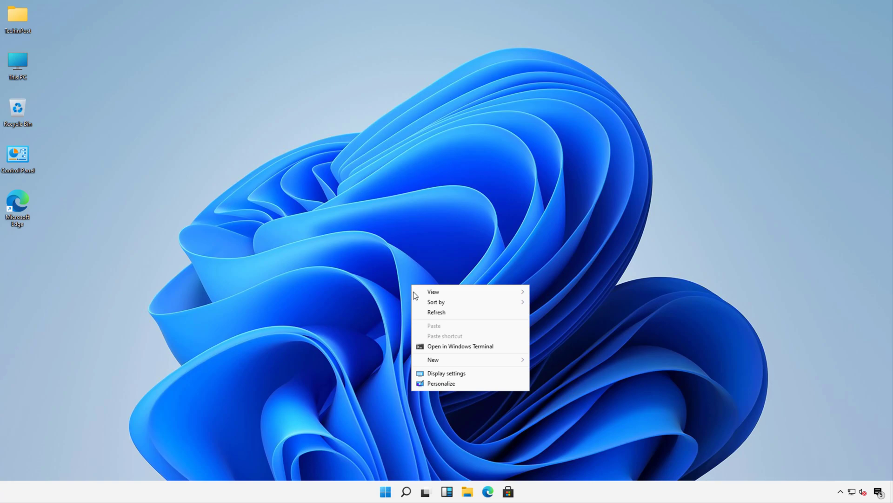
left_click(425, 383)
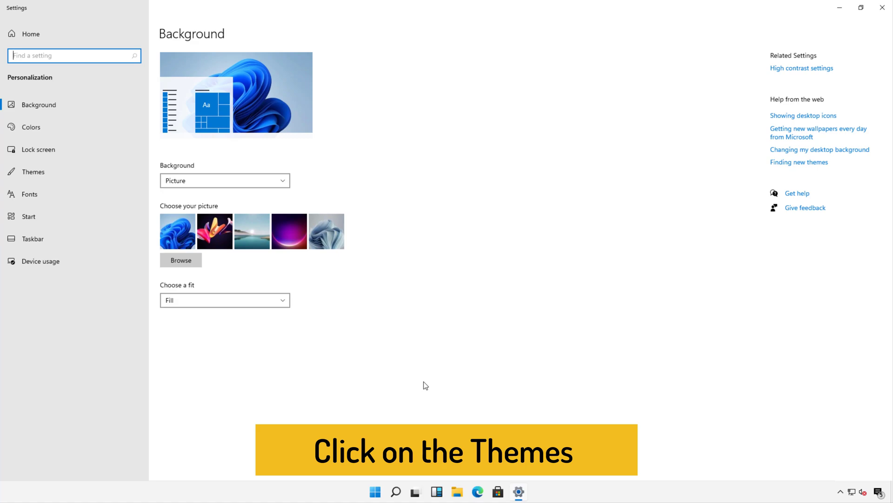
left_click(45, 177)
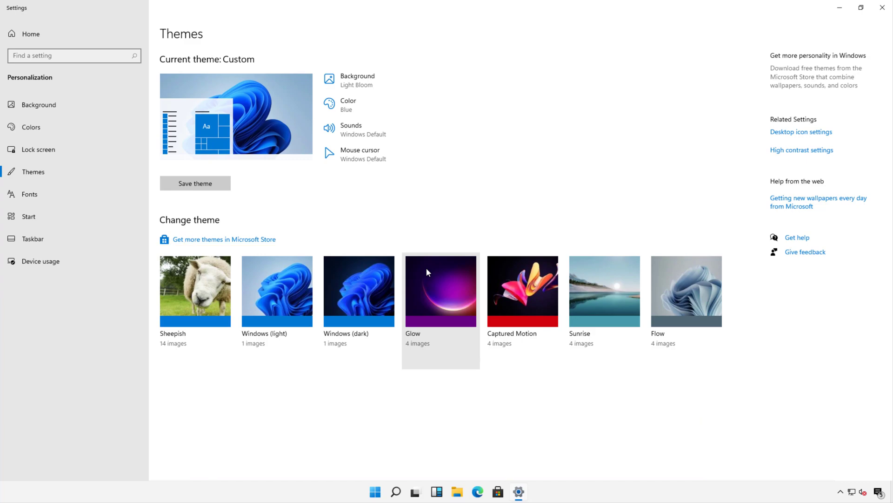
left_click(519, 287)
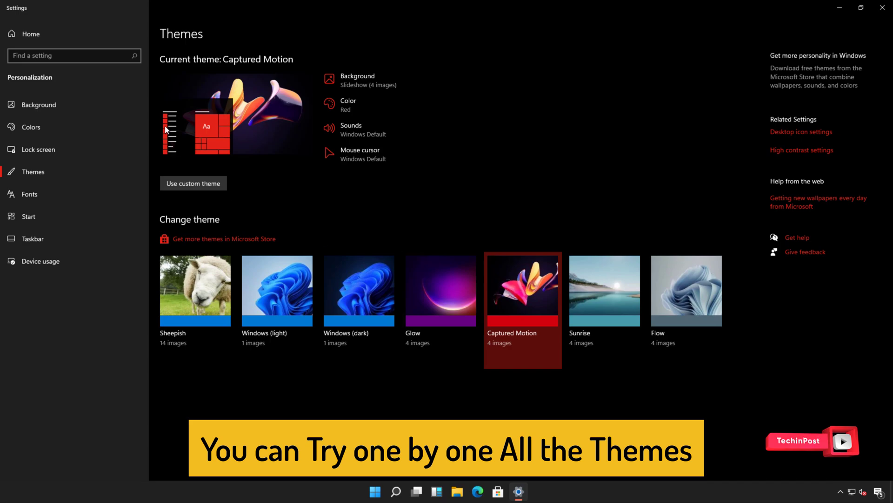
Check how the Start menu's all-apps list and pinned apps look with the Captured Motion theme, and close it.
left_click(375, 491)
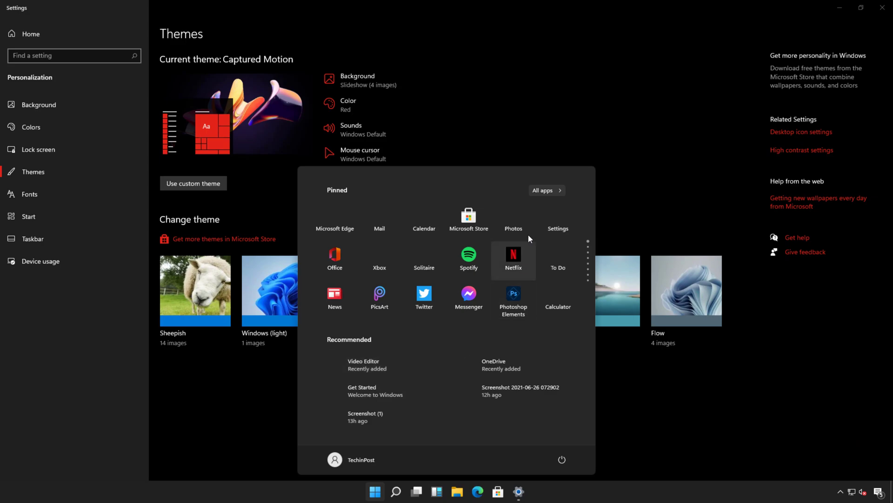
left_click(541, 190)
scroll(410, 255, "down", 5)
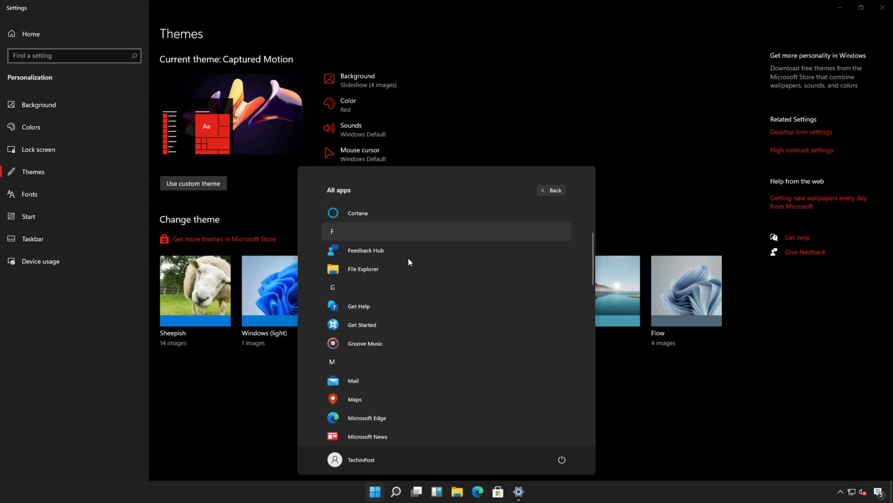
left_click(552, 189)
scroll(579, 263, "down", 1)
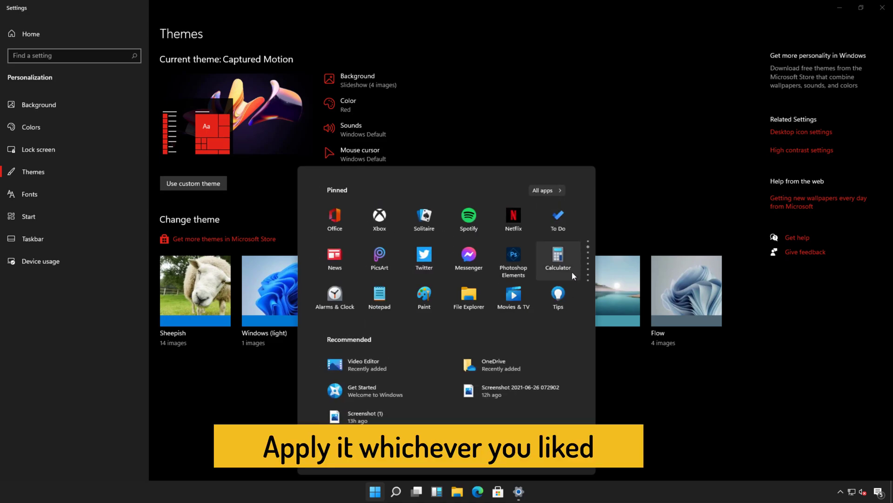
left_click(638, 393)
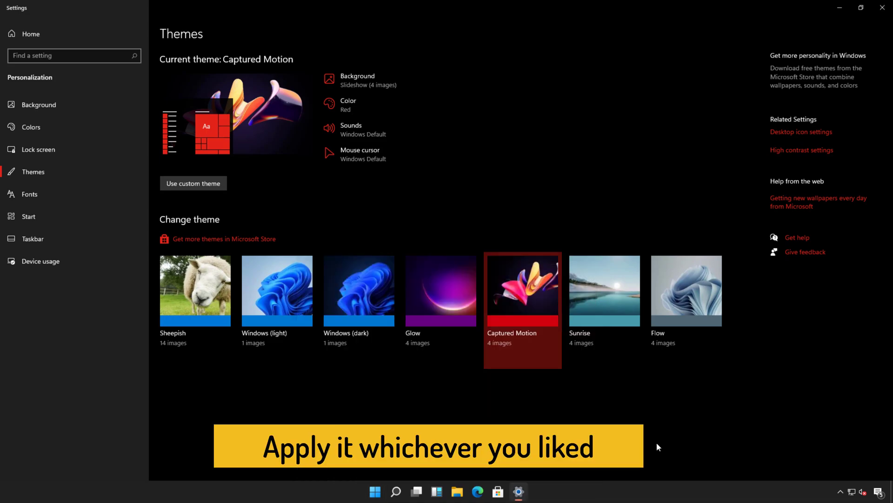
View the themed desktop and notification center, and return to the Themes settings.
key("super+d")
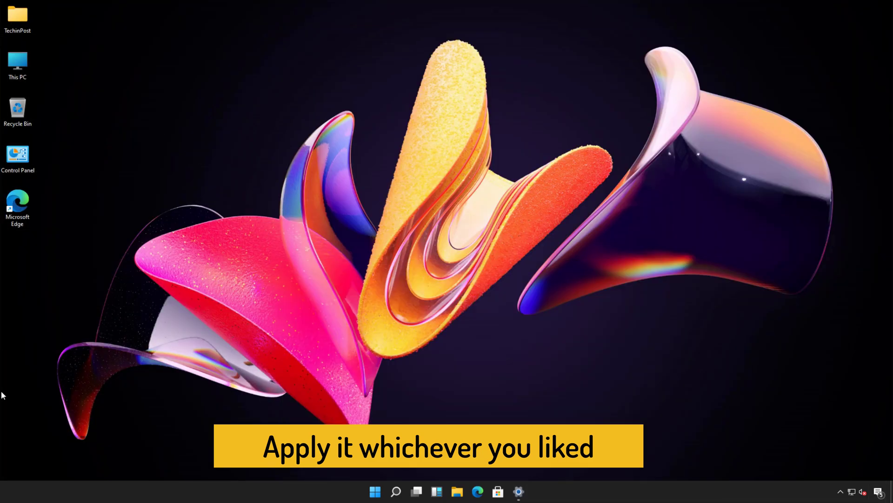
left_click(879, 492)
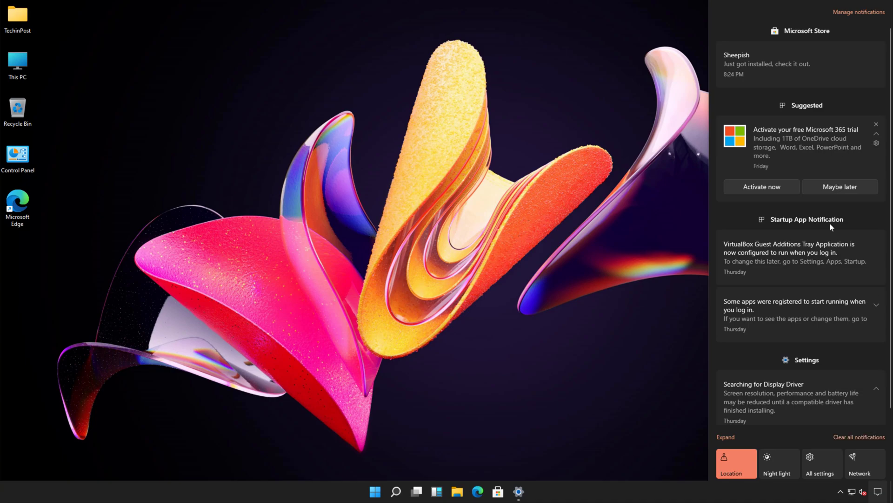
scroll(809, 321, "down", 1)
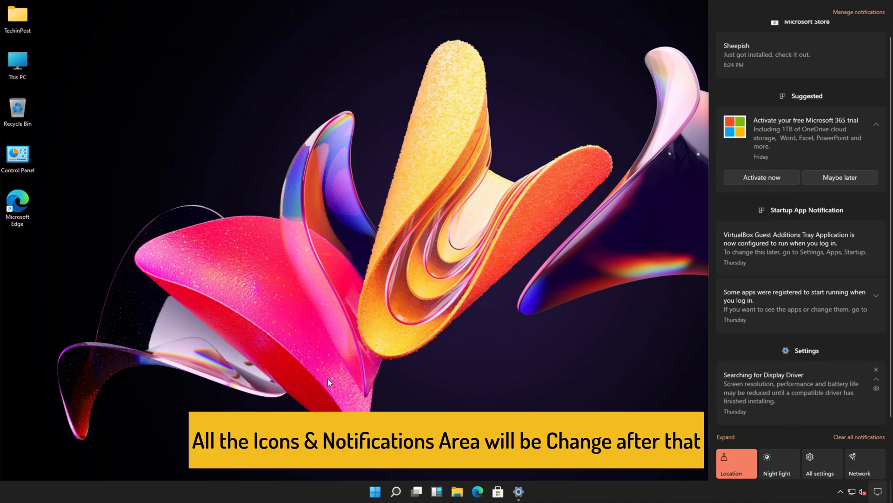
left_click(289, 364)
left_click(519, 491)
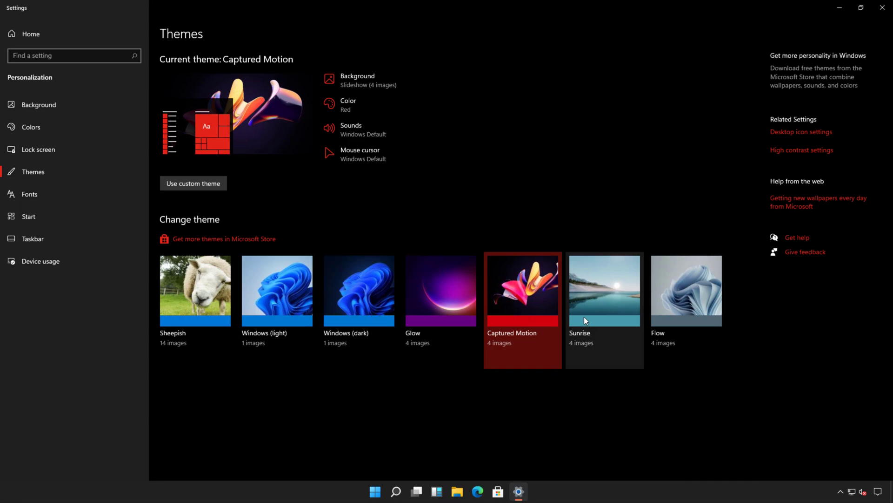
Try the Sunrise theme, replace it with the Sheepish theme, and show the desktop.
left_click(604, 303)
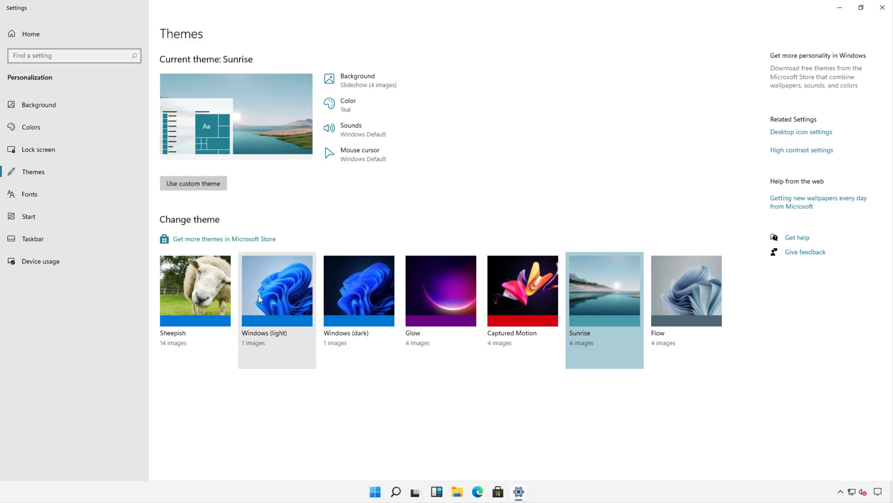
left_click(194, 297)
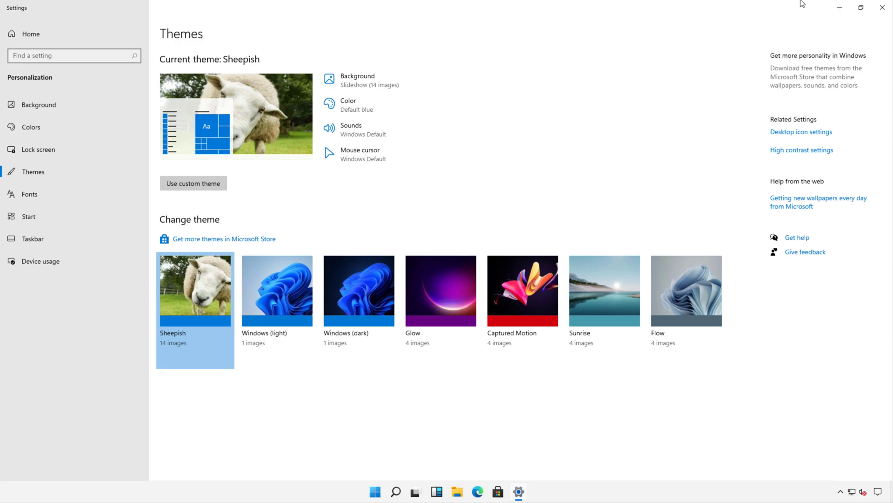
left_click(840, 7)
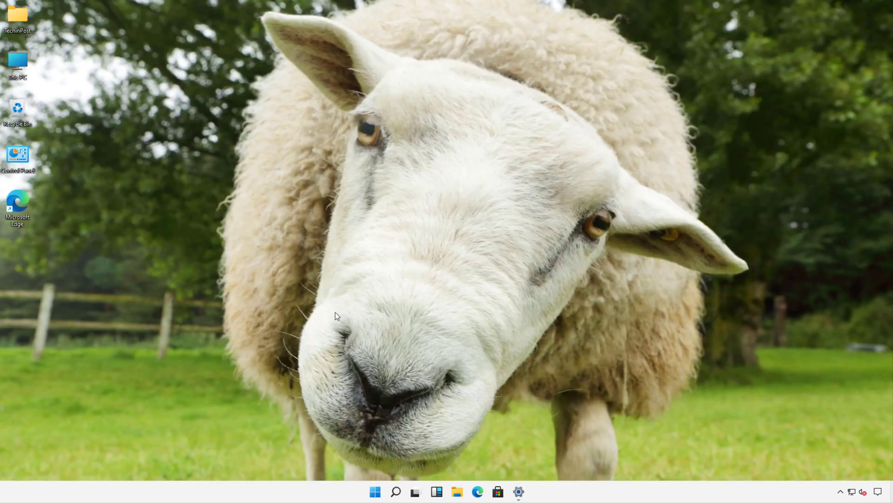
left_click(519, 492)
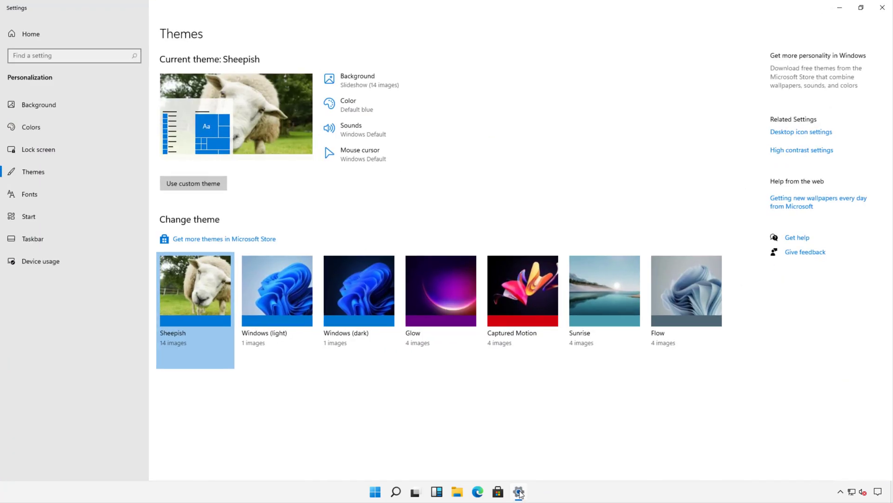
left_click(519, 492)
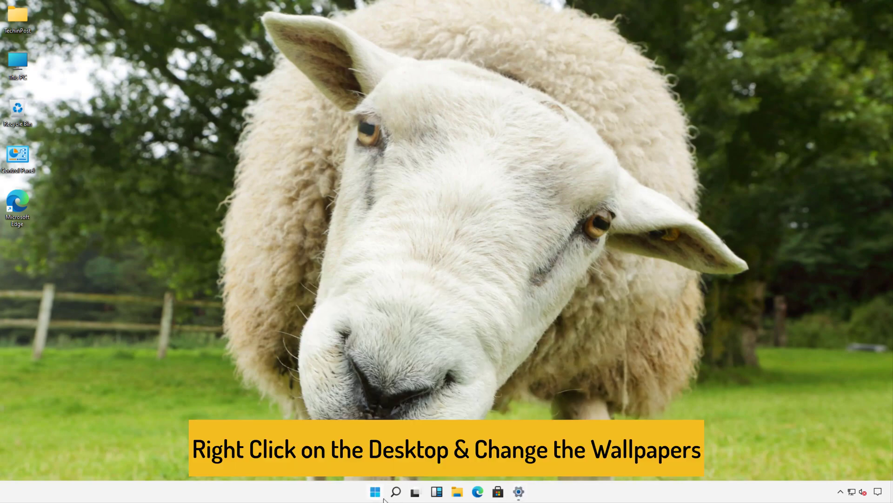
Advance the desktop slideshow to the next background three times.
left_click(380, 497)
left_click(380, 497)
right_click(354, 256)
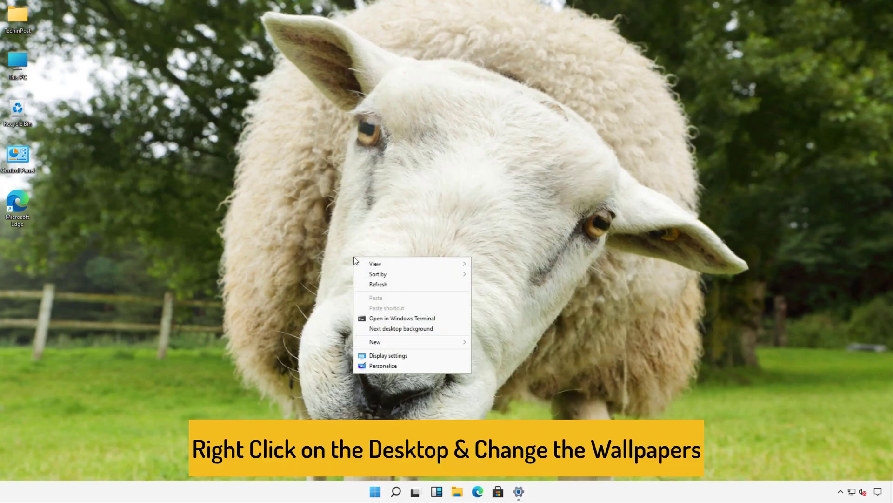
left_click(381, 329)
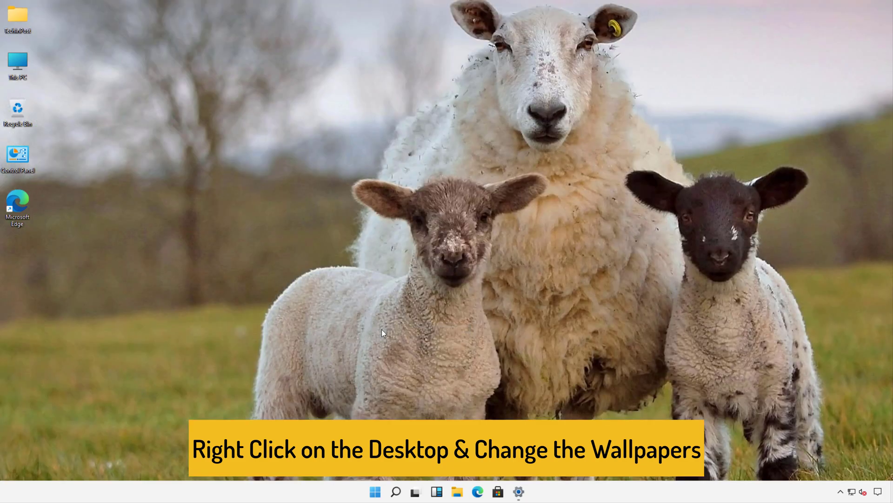
right_click(382, 329)
left_click(406, 401)
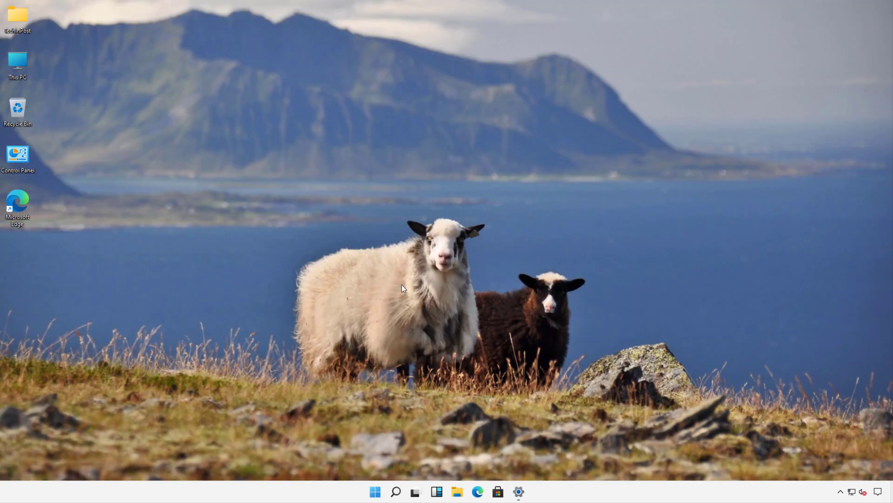
right_click(394, 250)
left_click(416, 324)
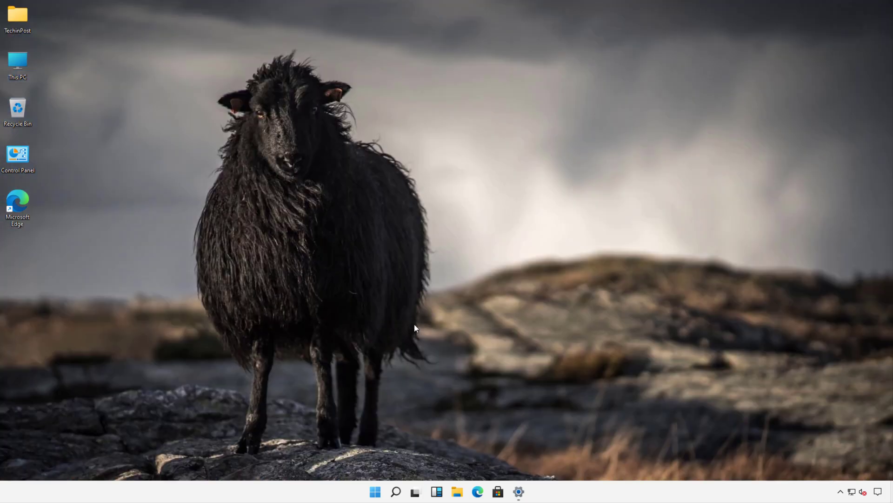
Search Windows for "dark" and open Color settings.
left_click(396, 491)
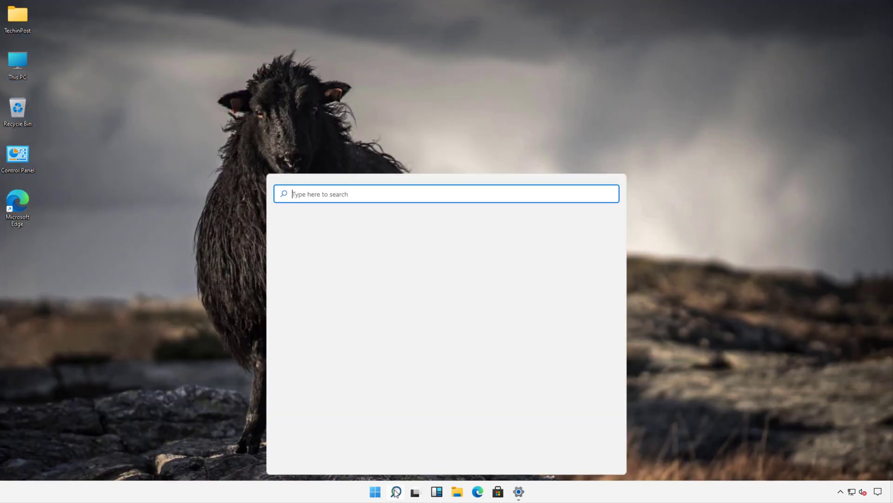
type("dar")
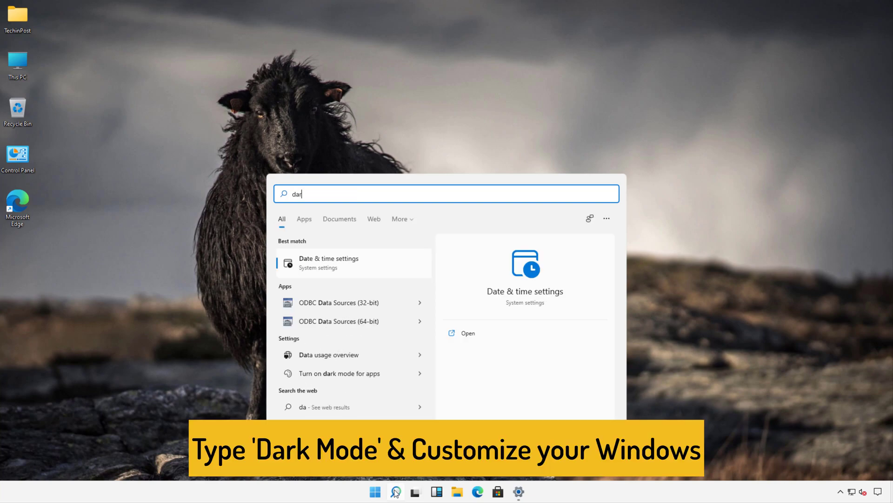
type("k")
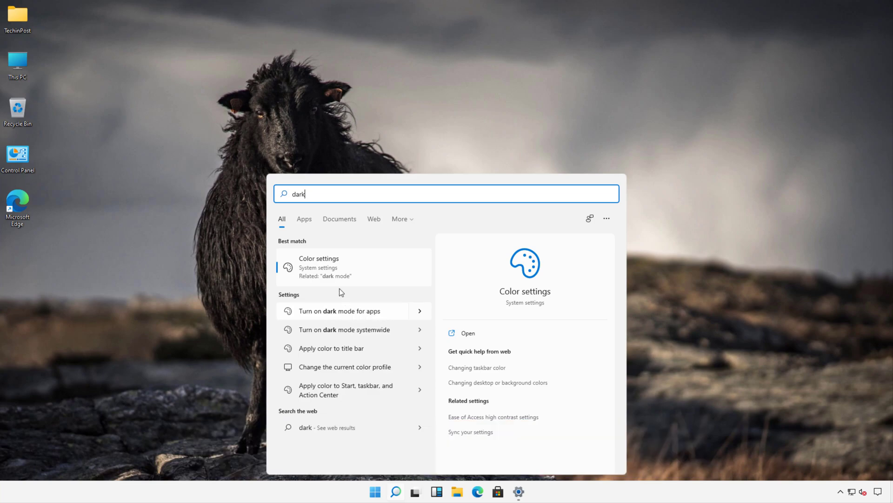
left_click(351, 269)
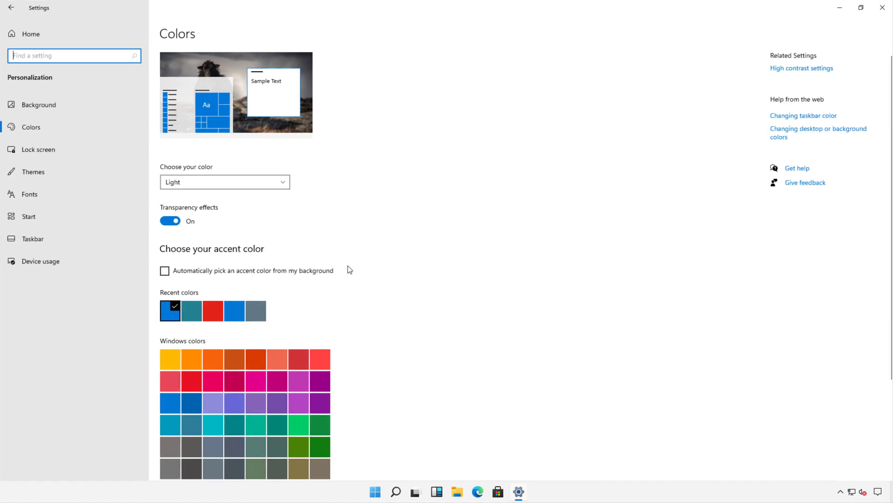
Set the Windows color mode to Dark, check it on the desktop, and return to the Colors settings.
scroll(370, 265, "down", 3)
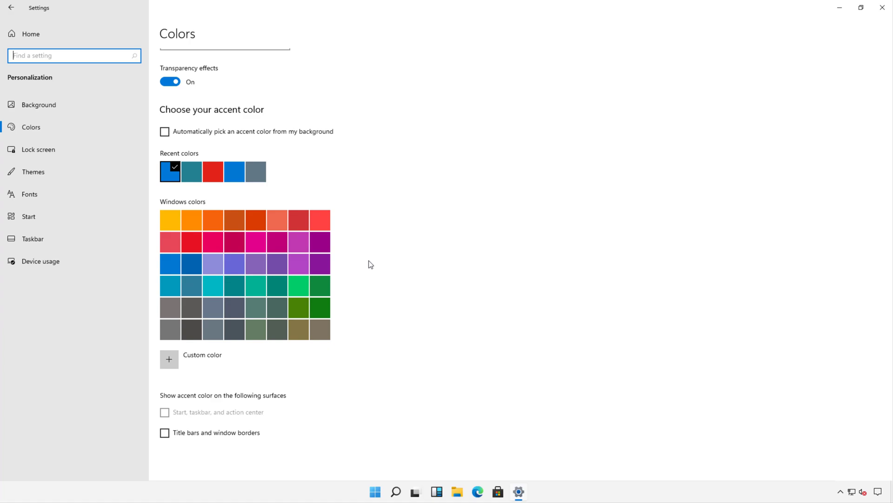
scroll(361, 253, "up", 3)
left_click(274, 183)
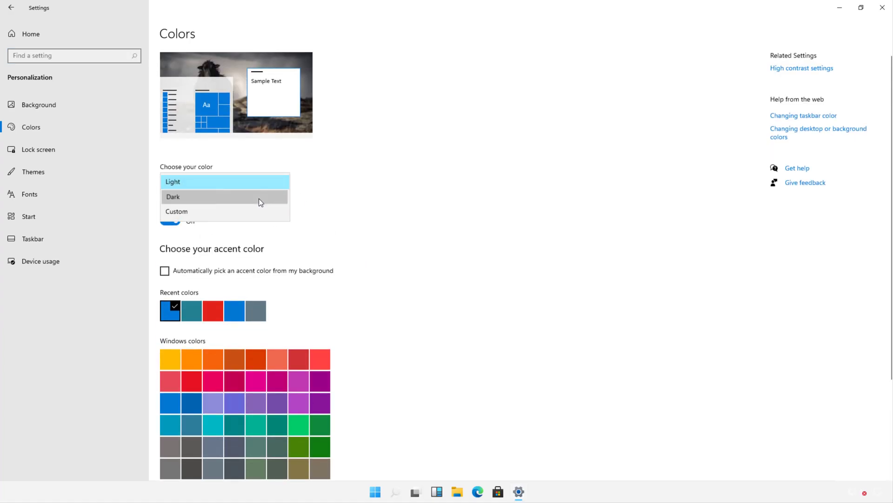
left_click(259, 197)
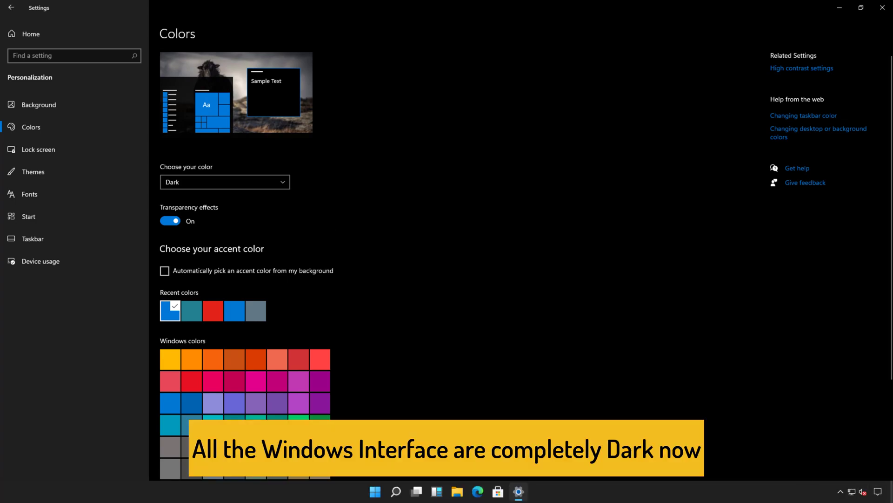
left_click(892, 492)
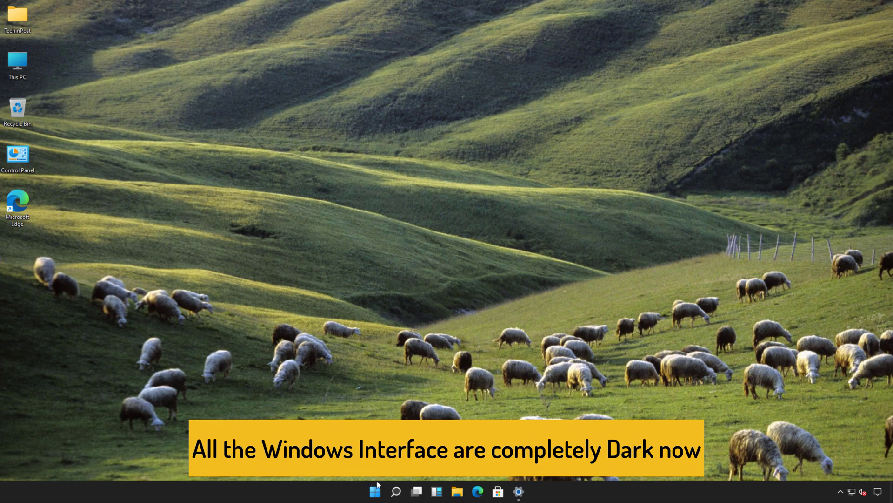
left_click(523, 494)
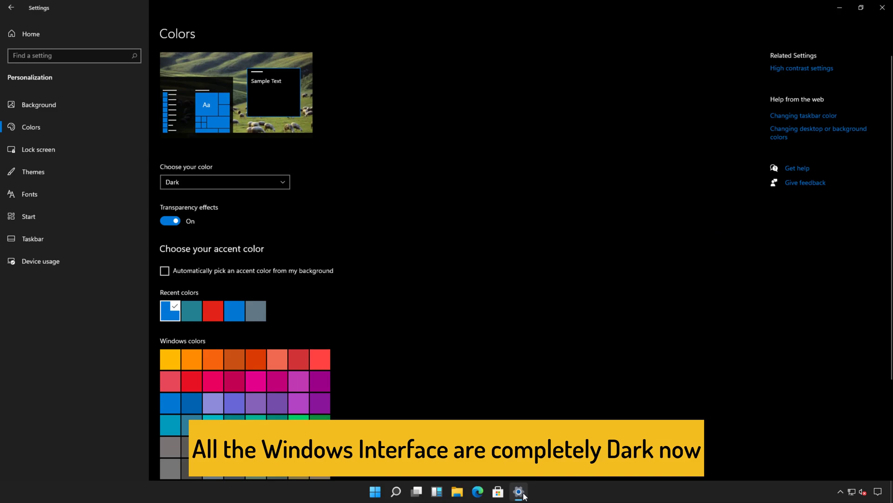
Turn off transparency effects and try orange and coral accents before choosing the dark pink Windows color in the second row.
left_click(181, 222)
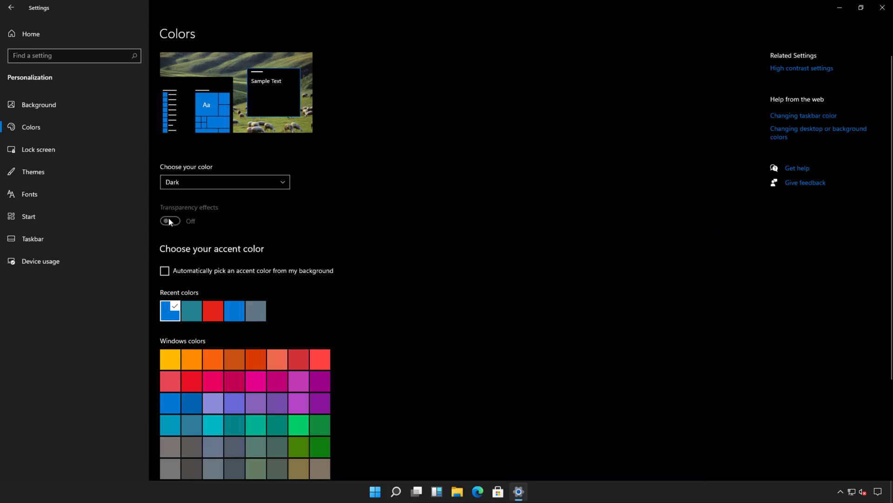
left_click(204, 357)
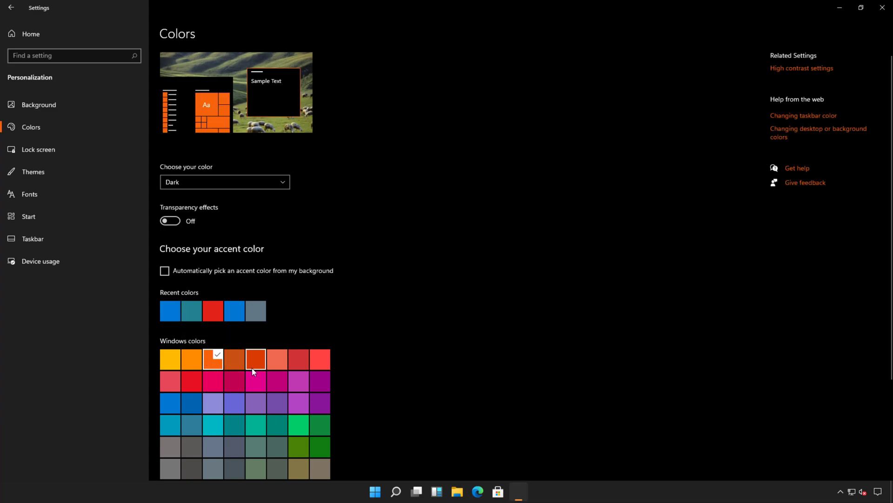
left_click(277, 367)
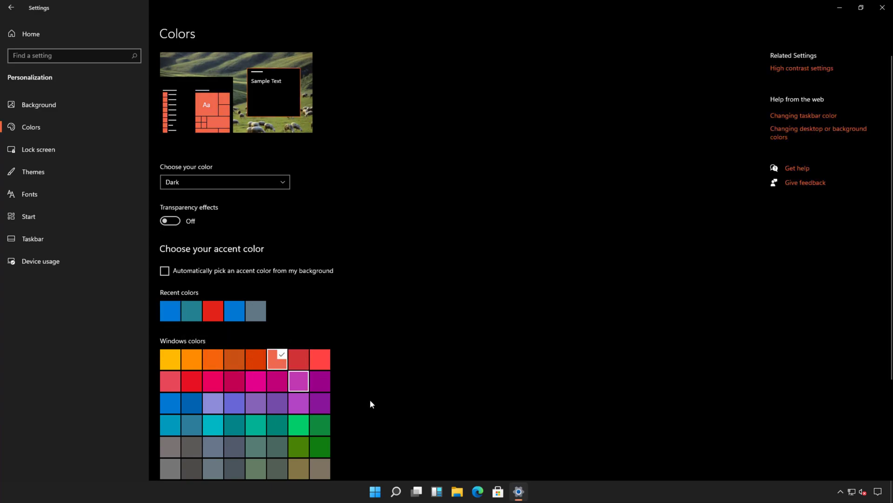
left_click(375, 491)
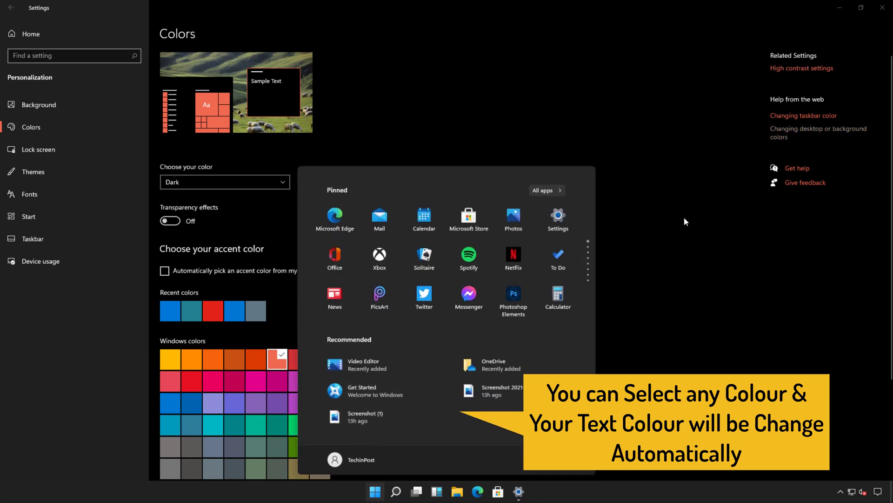
left_click(233, 376)
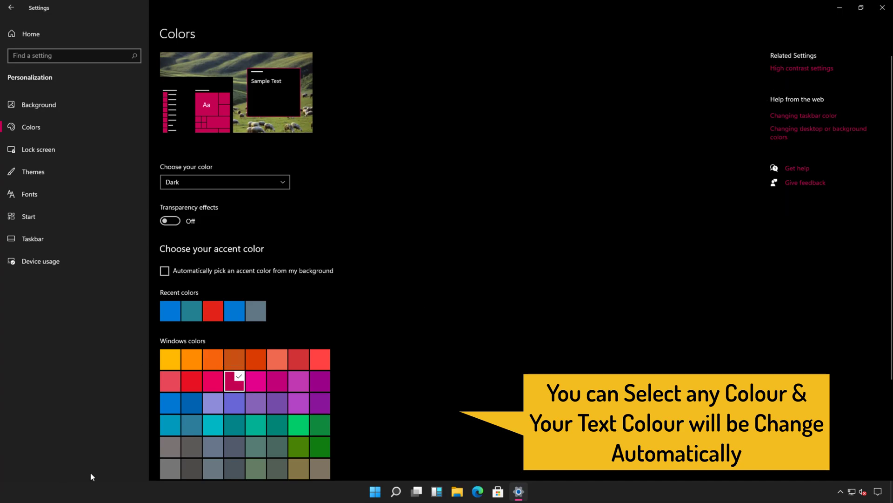
Try the Seafoam teal, purple, Camouflage desert and Blue gray accent colors before choosing Yellow gold.
left_click(241, 428)
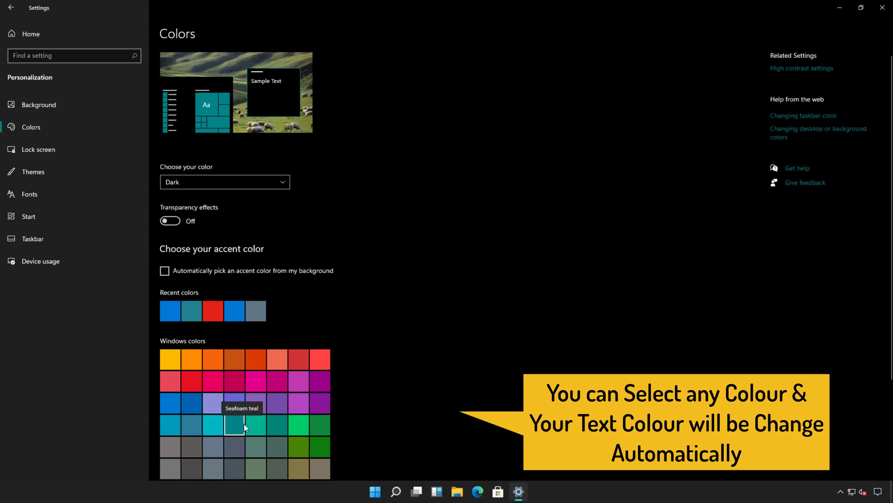
left_click(319, 400)
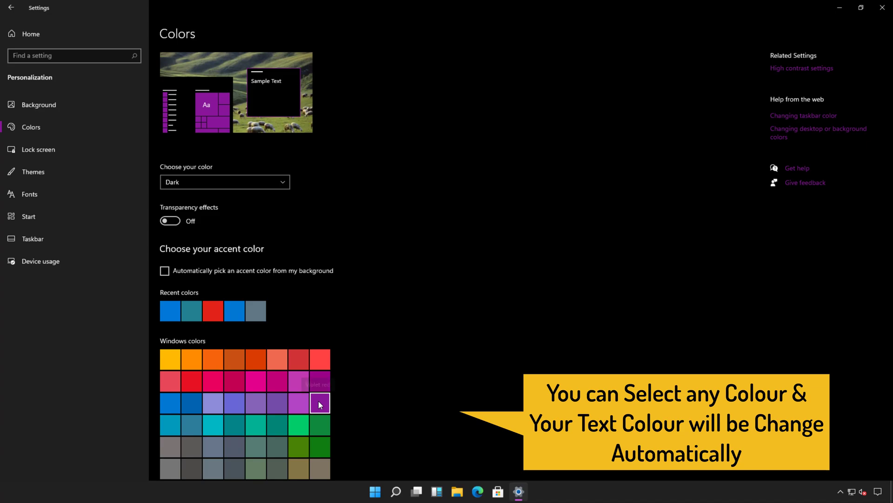
left_click(298, 470)
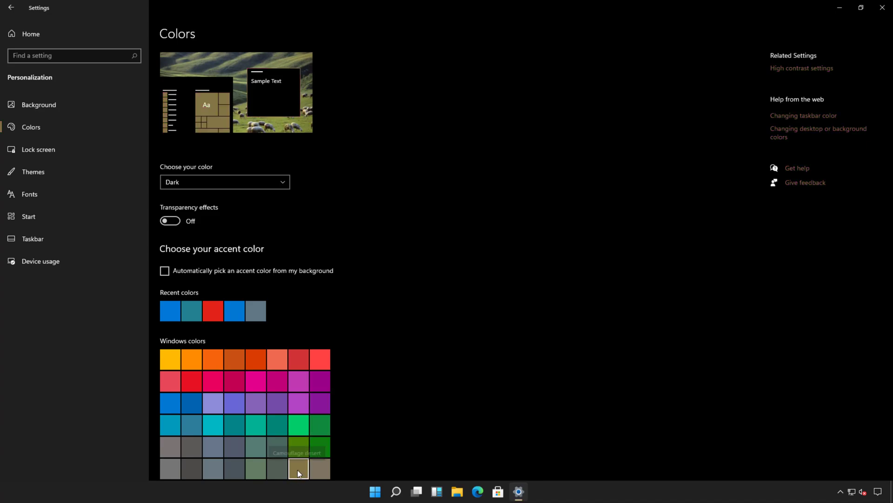
left_click(212, 473)
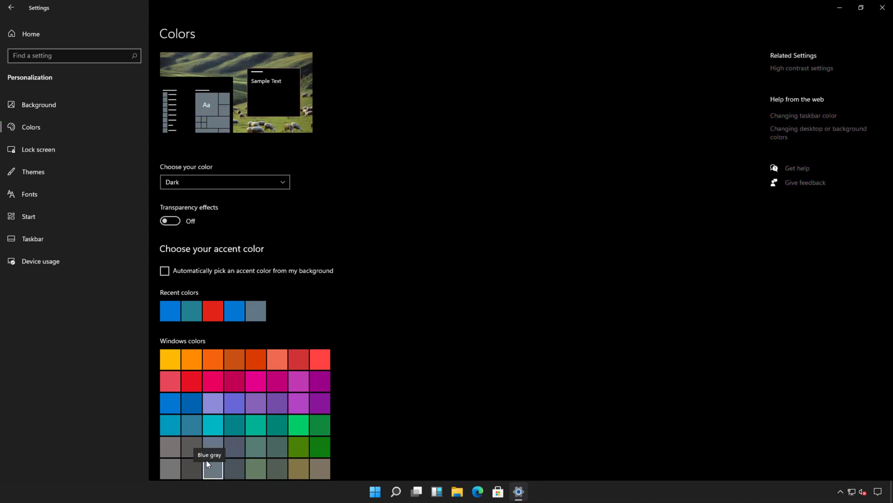
left_click(166, 353)
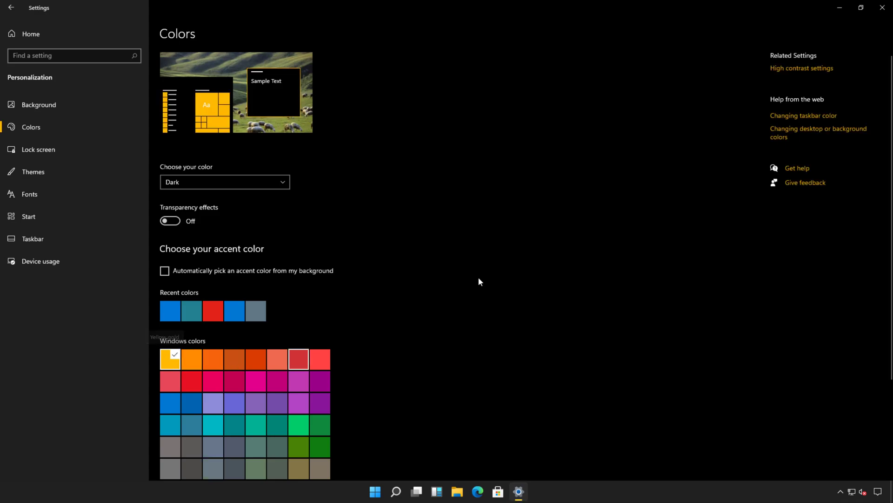
Set the Windows color mode to Light and close Settings.
left_click(281, 185)
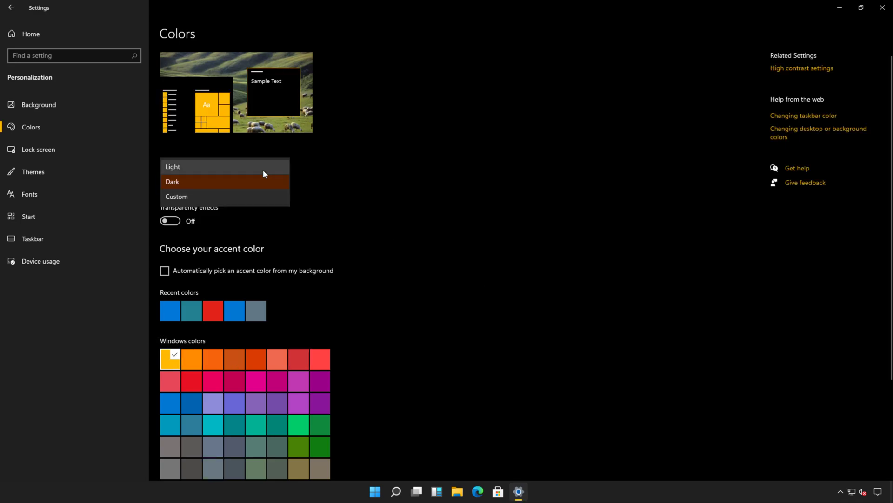
left_click(264, 168)
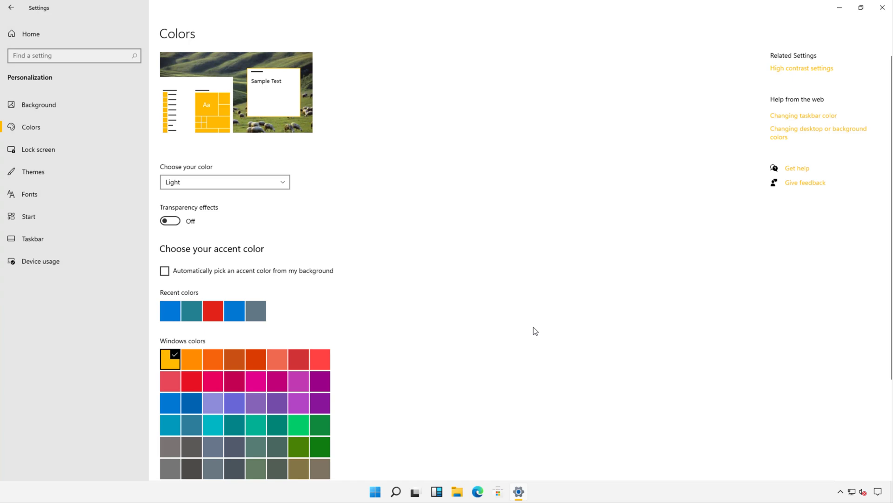
left_click(883, 8)
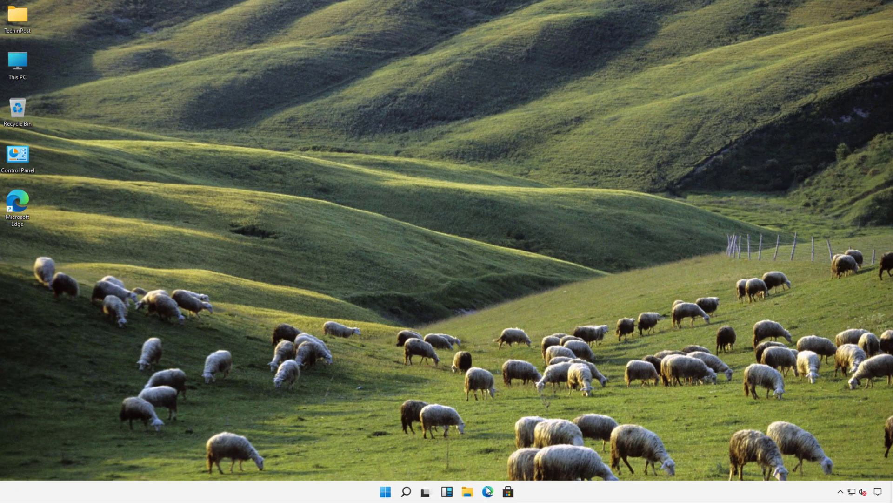
Open the desktop's personalization settings and look through the available background types without changing the selection.
right_click(403, 420)
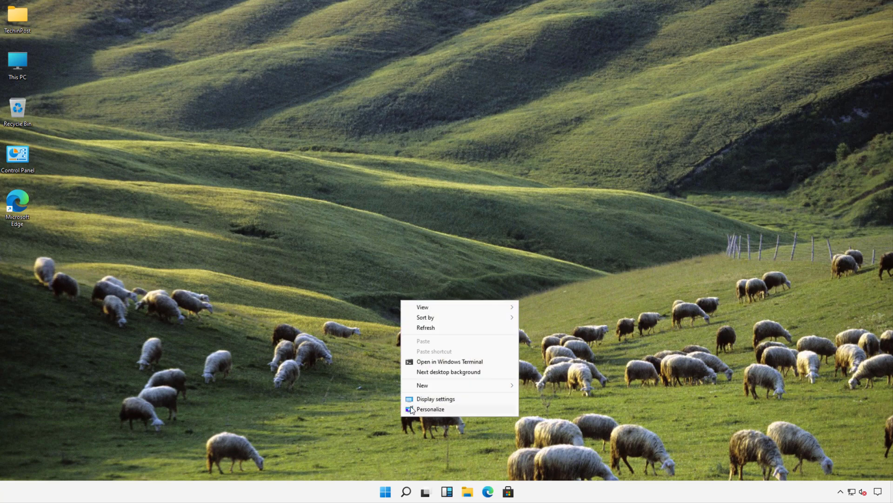
left_click(414, 399)
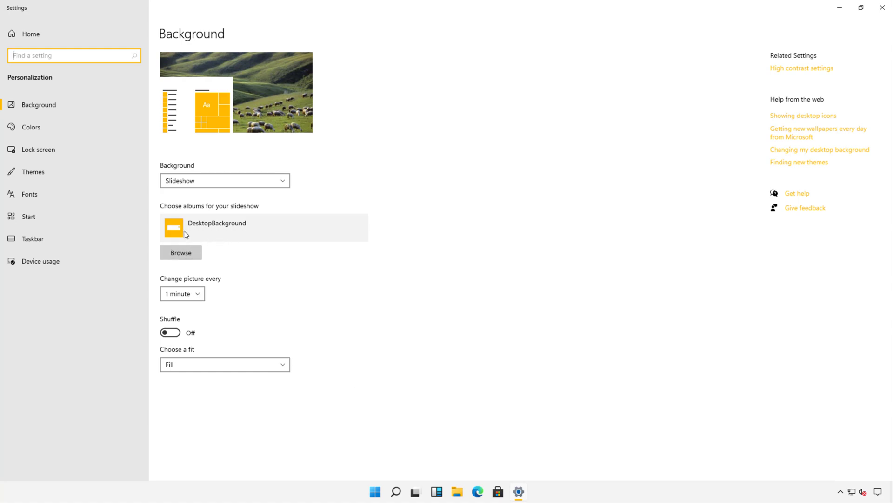
left_click(218, 182)
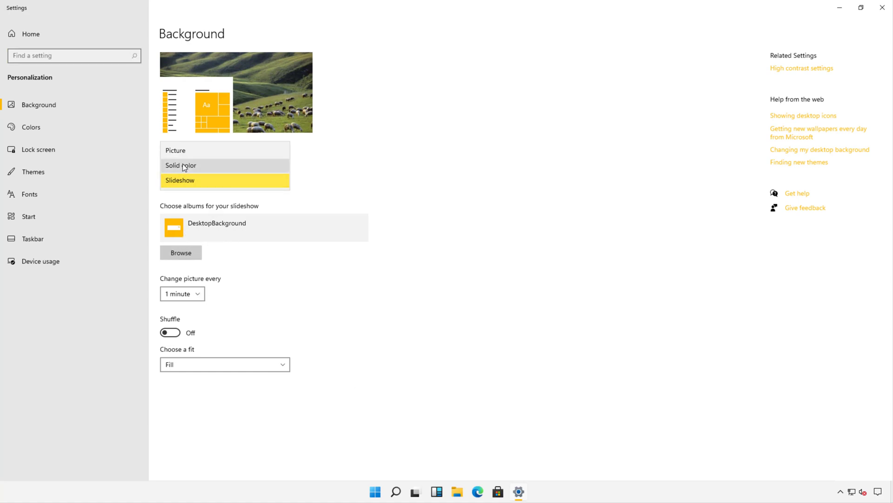
left_click(285, 287)
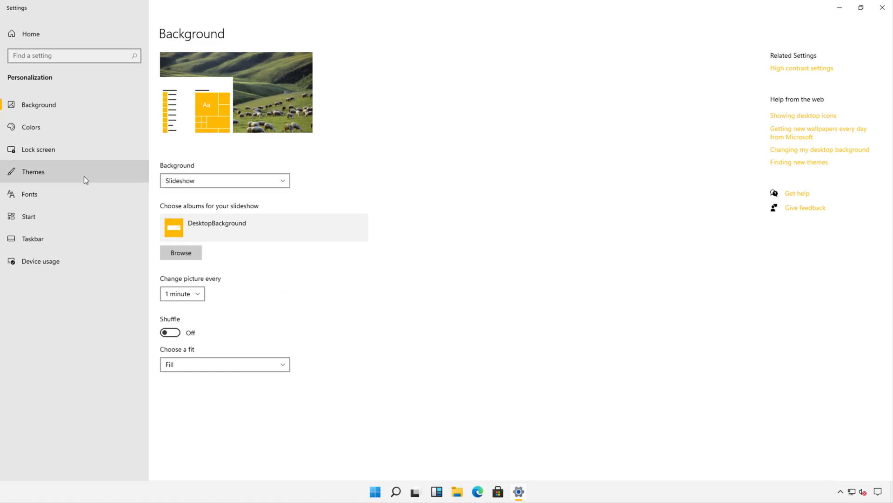
Browse more Windows themes in Microsoft Store from the Themes settings and open The Adventures of Ninja Cat.
left_click(86, 180)
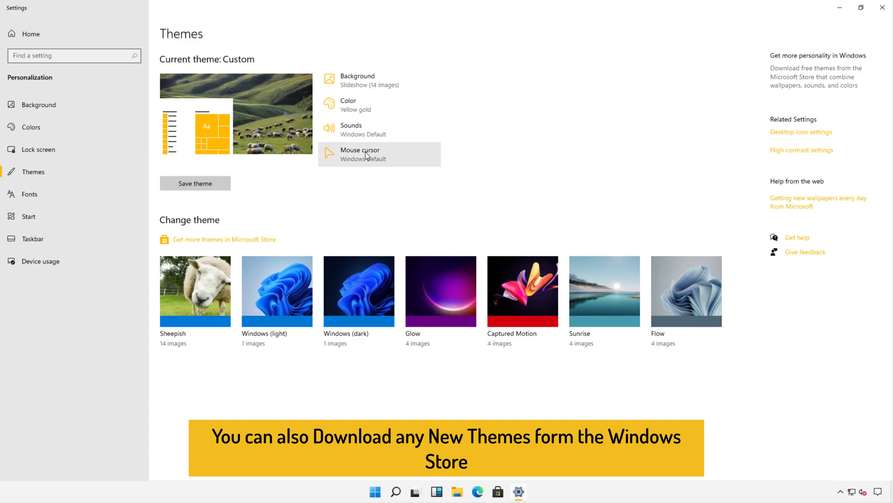
left_click(196, 240)
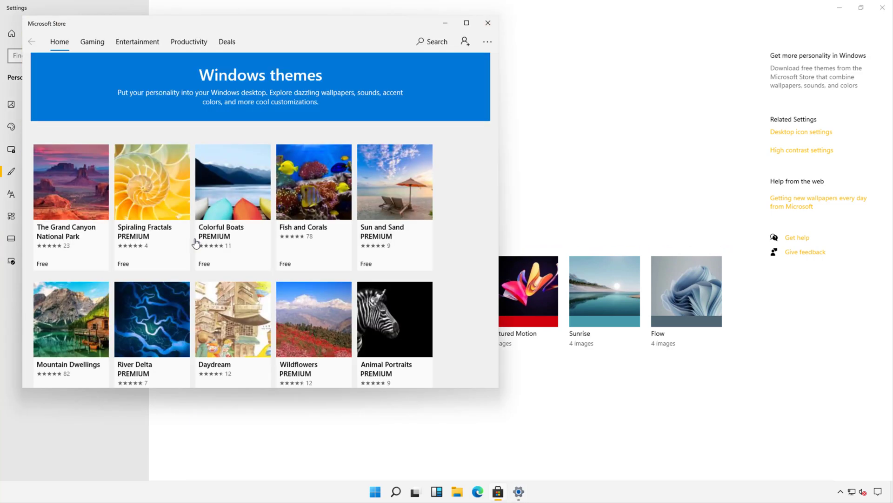
scroll(208, 217, "down", 6)
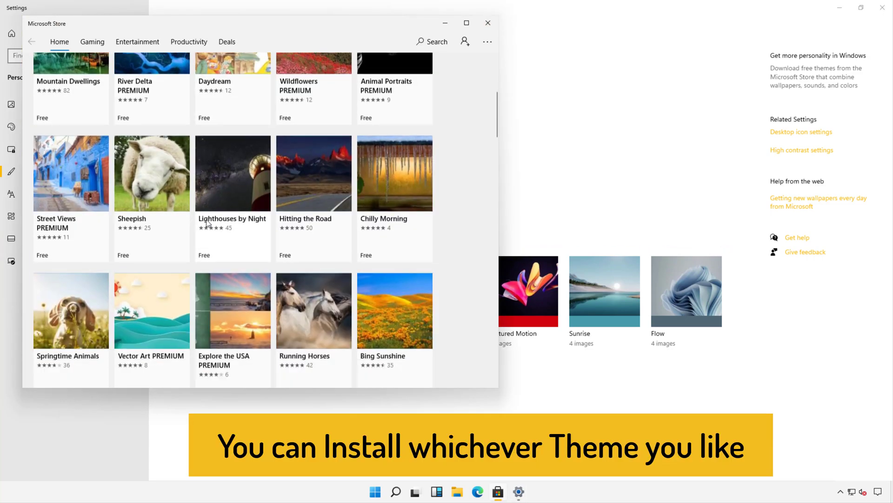
scroll(206, 221, "down", 1)
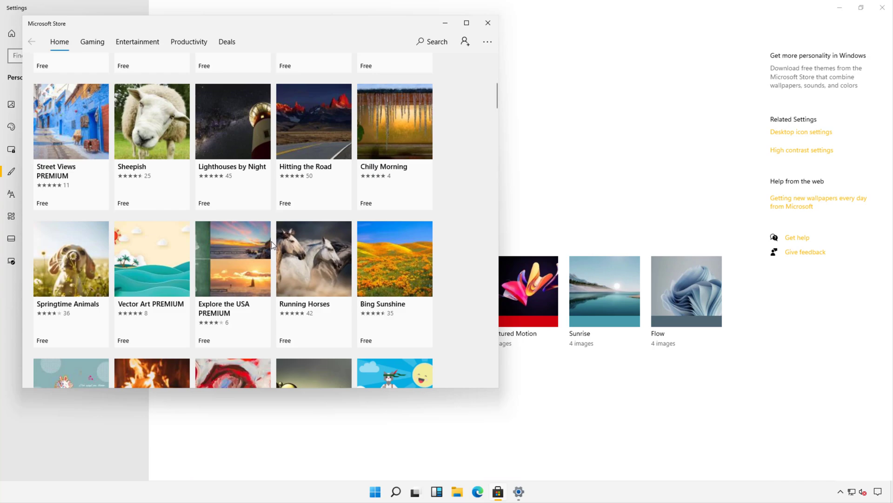
scroll(272, 245, "down", 2)
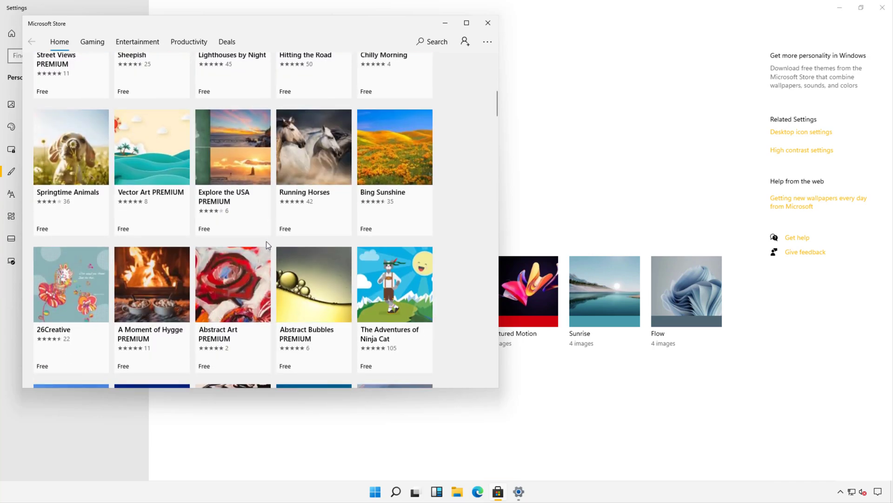
scroll(217, 239, "down", 1)
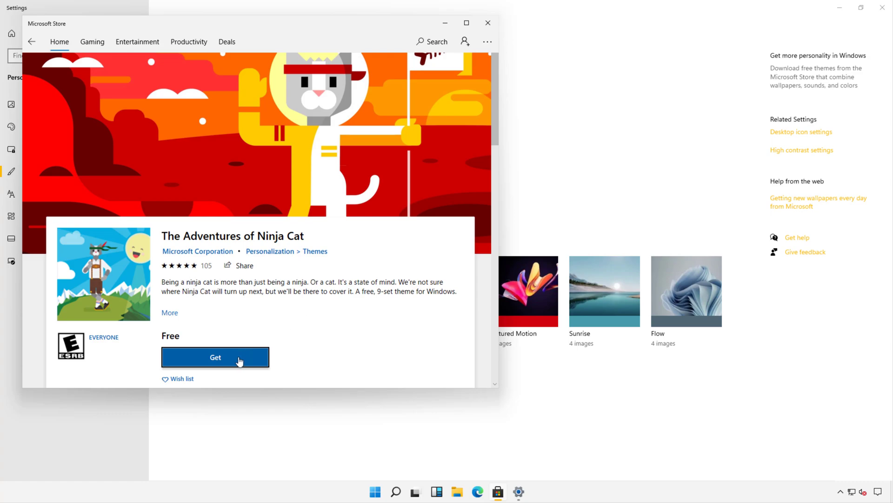
Get and install The Adventures of Ninja Cat theme for free, declining to sign in with Microsoft.
left_click(239, 361)
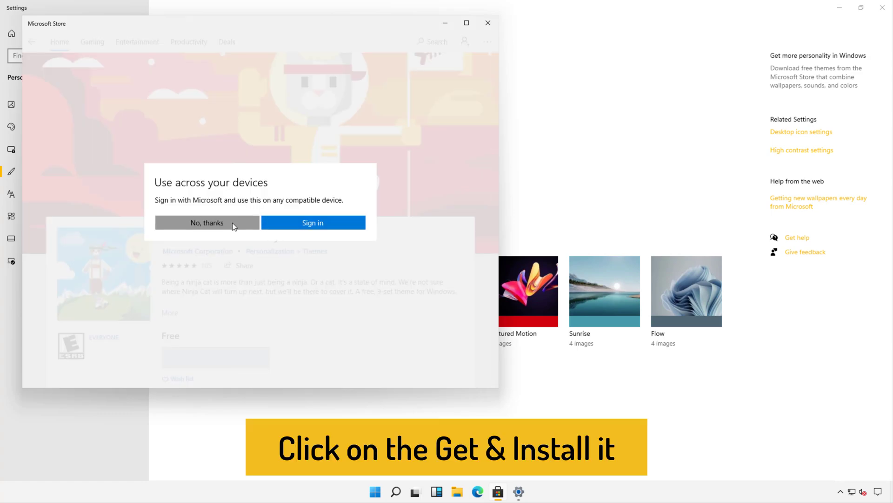
left_click(233, 222)
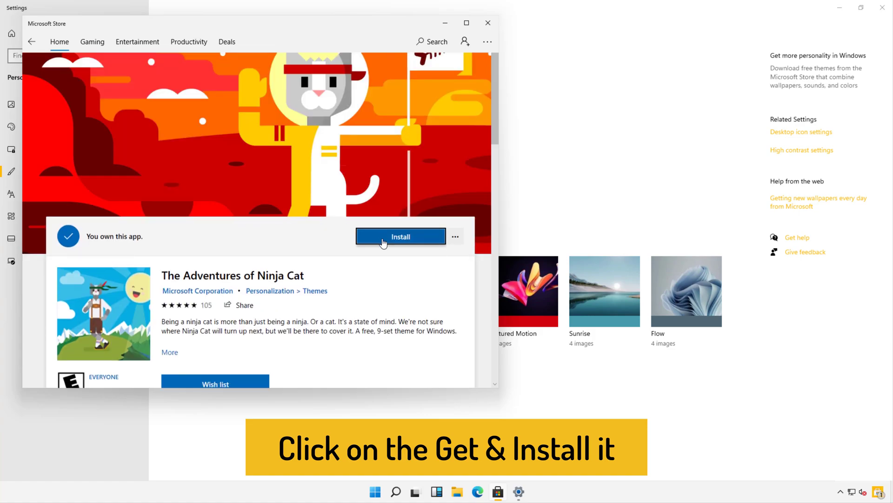
left_click(384, 239)
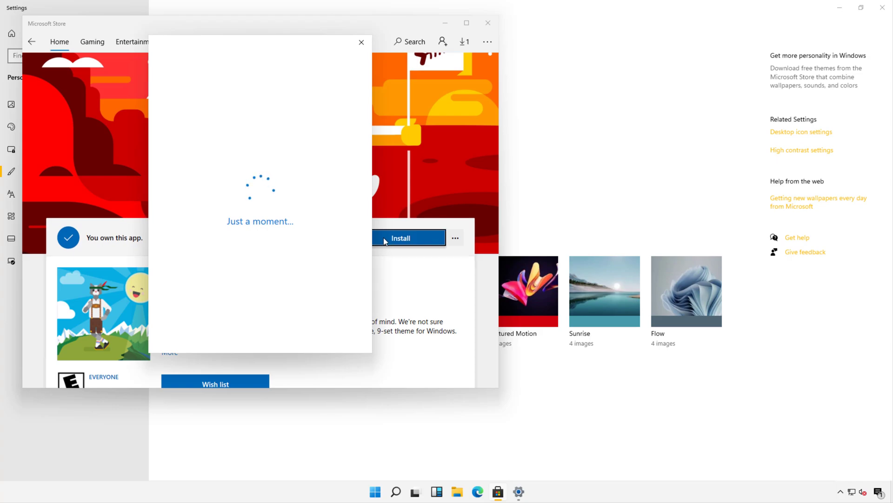
left_click(365, 45)
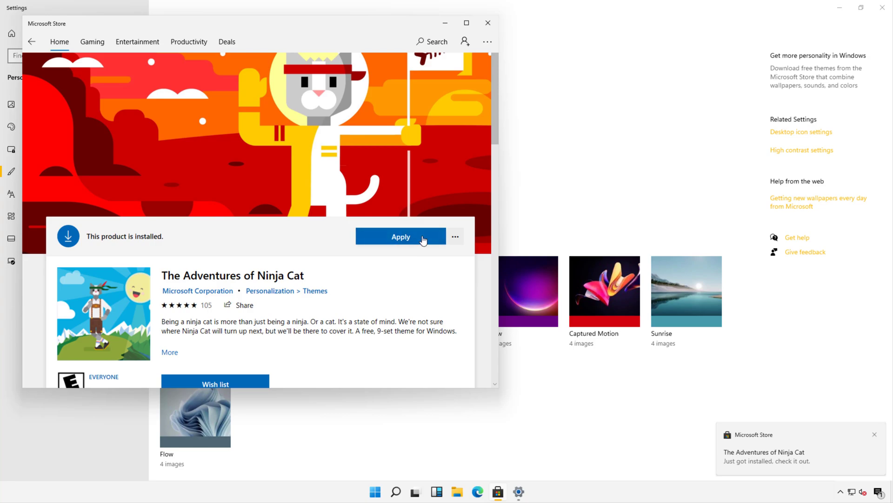
Return to the Themes settings, apply The Adventures of Ninja Cat theme and show the desktop.
left_click(488, 22)
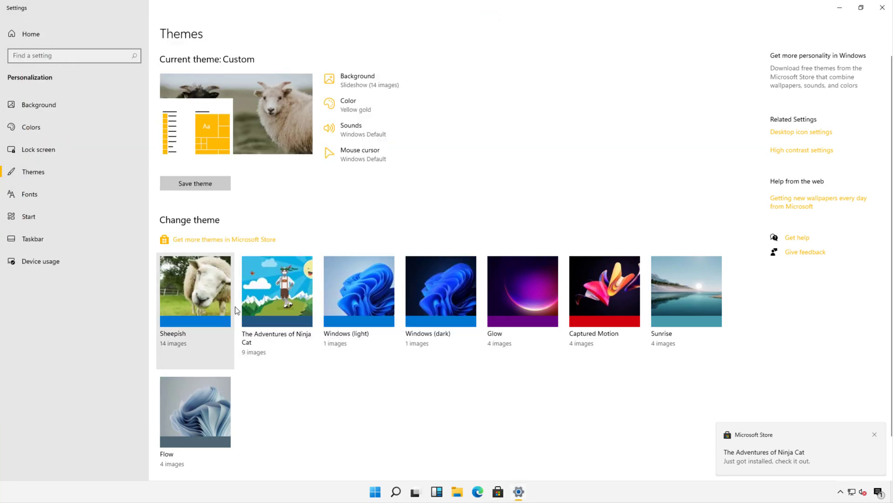
left_click(273, 305)
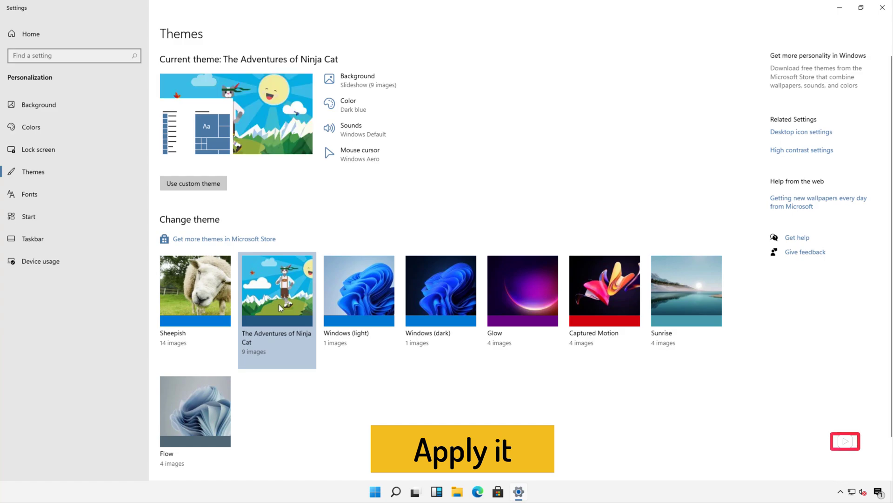
left_click(842, 9)
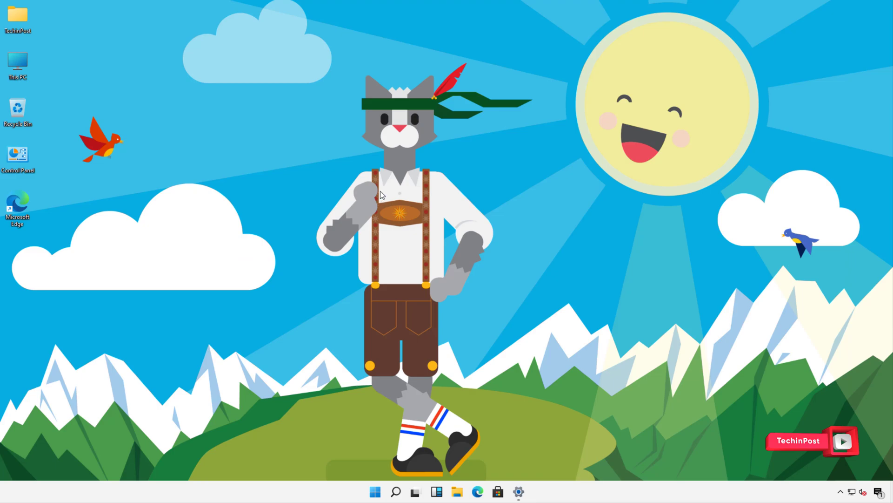
Advance the Ninja Cat desktop slideshow to the next background four times.
right_click(381, 195)
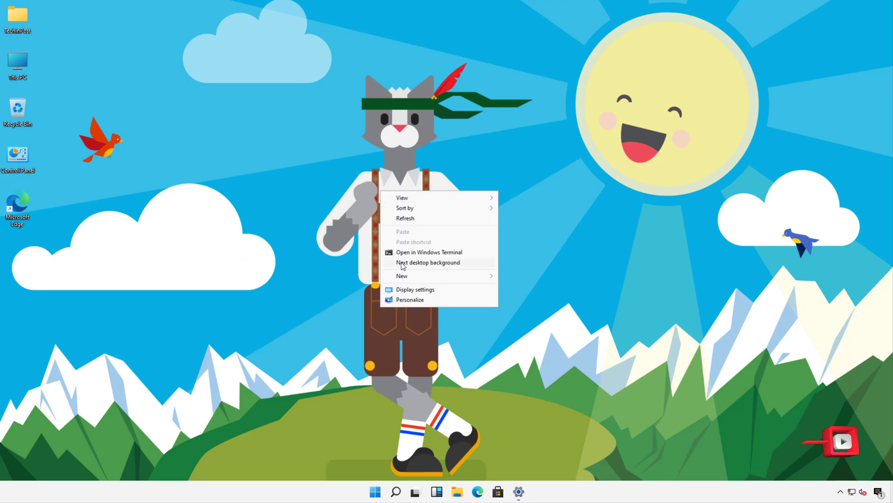
left_click(401, 262)
right_click(401, 261)
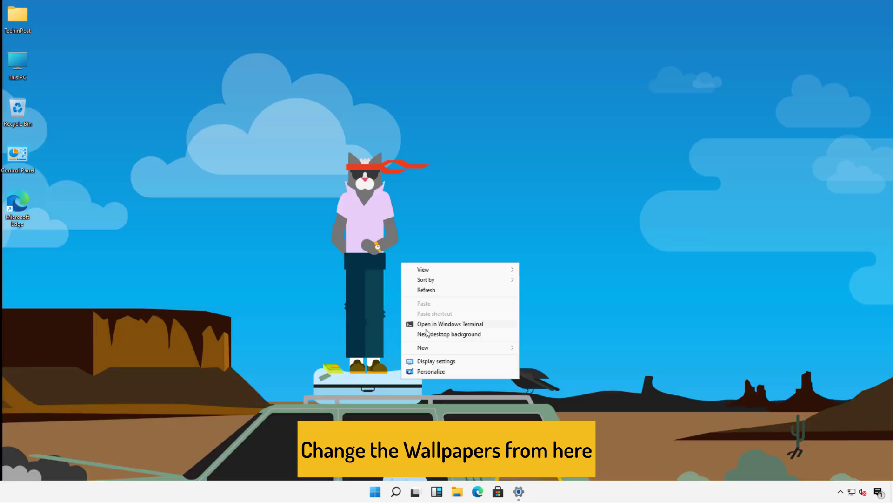
left_click(426, 331)
right_click(413, 288)
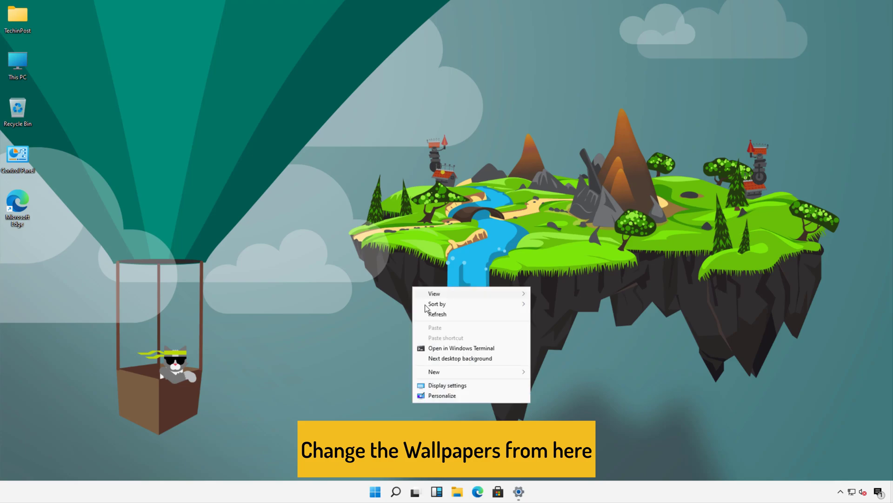
left_click(436, 358)
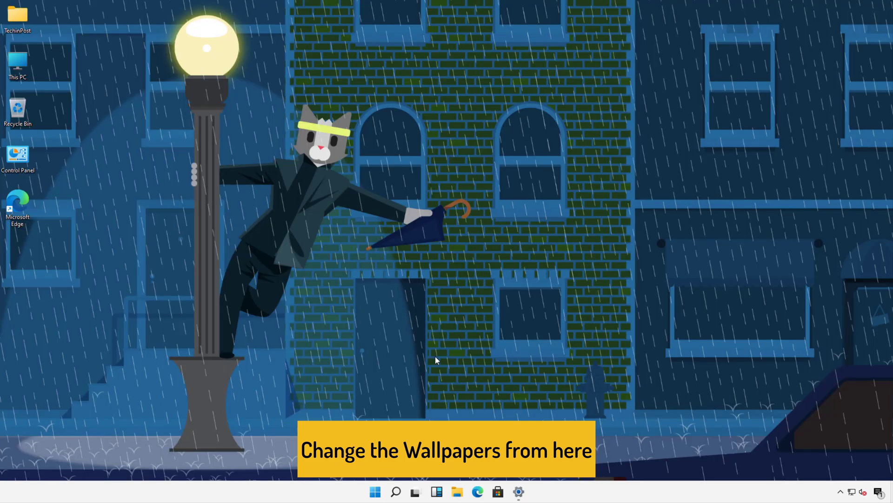
right_click(436, 358)
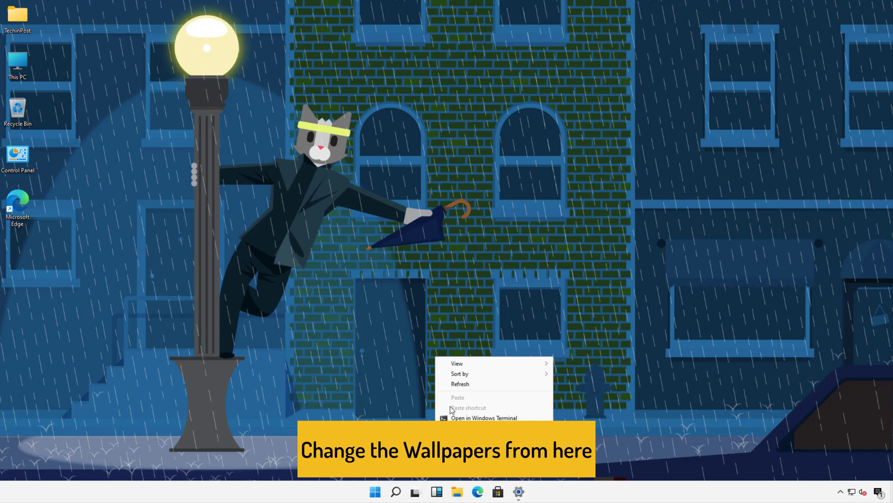
left_click(453, 428)
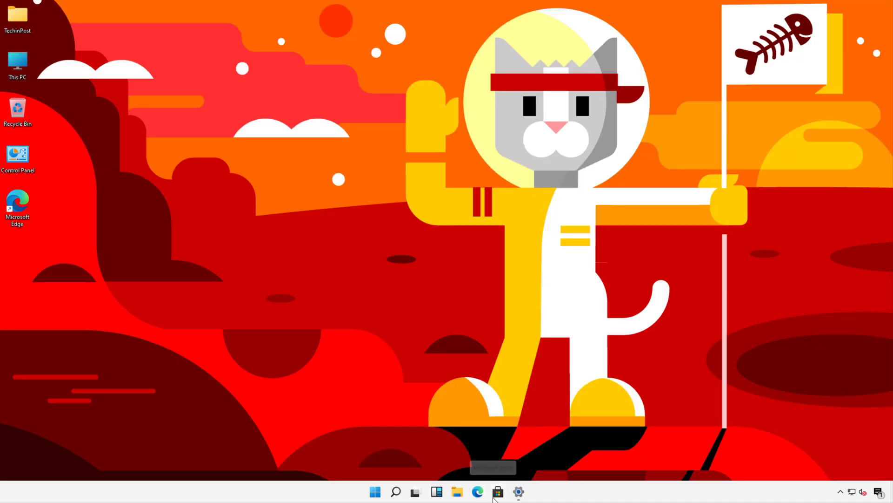
Examine the other Windows themes offered in Microsoft Store from the Themes settings, and return to the desktop.
left_click(519, 491)
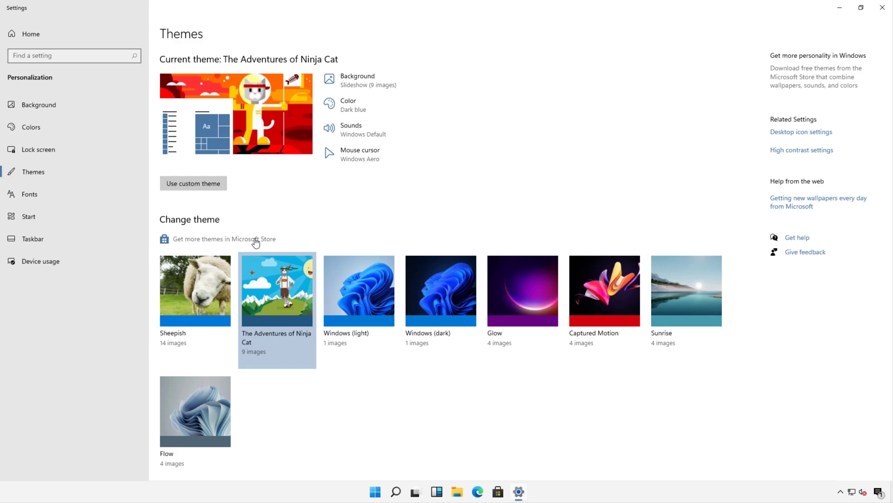
left_click(229, 240)
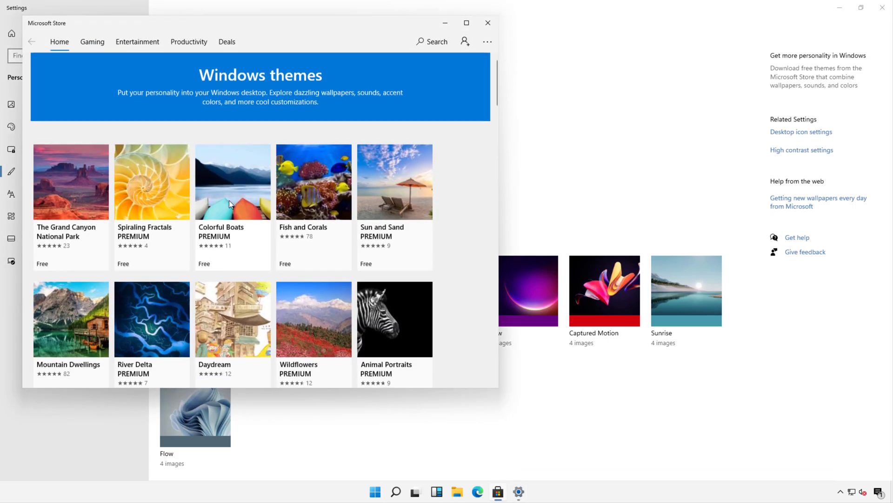
scroll(229, 200, "down", 8)
scroll(230, 203, "down", 15)
scroll(250, 247, "down", 20)
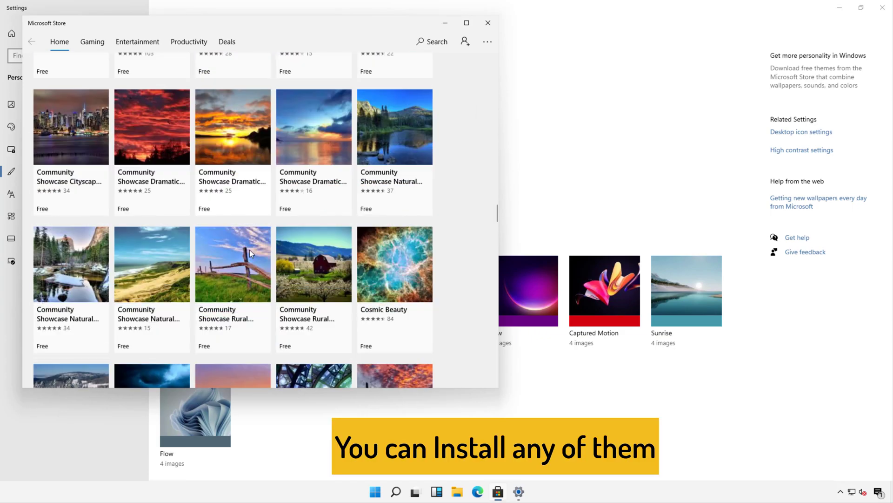
scroll(249, 254, "down", 3)
scroll(236, 257, "down", 3)
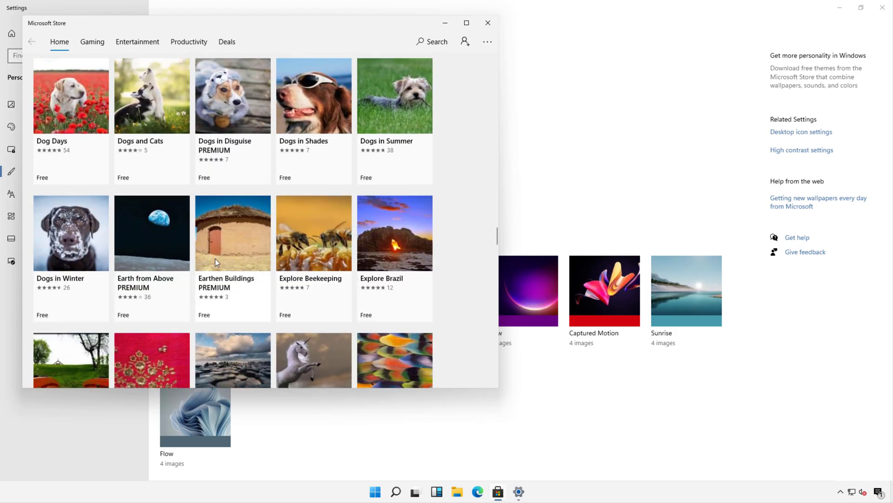
scroll(215, 258, "down", 7)
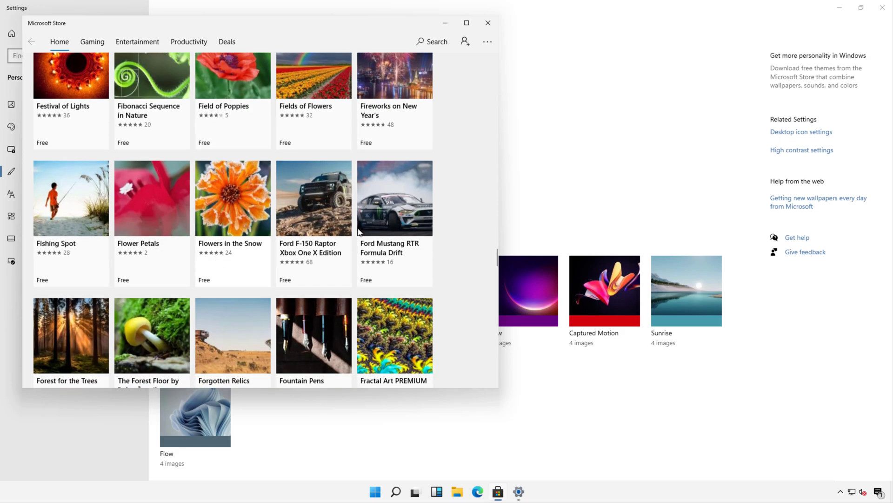
left_click(487, 24)
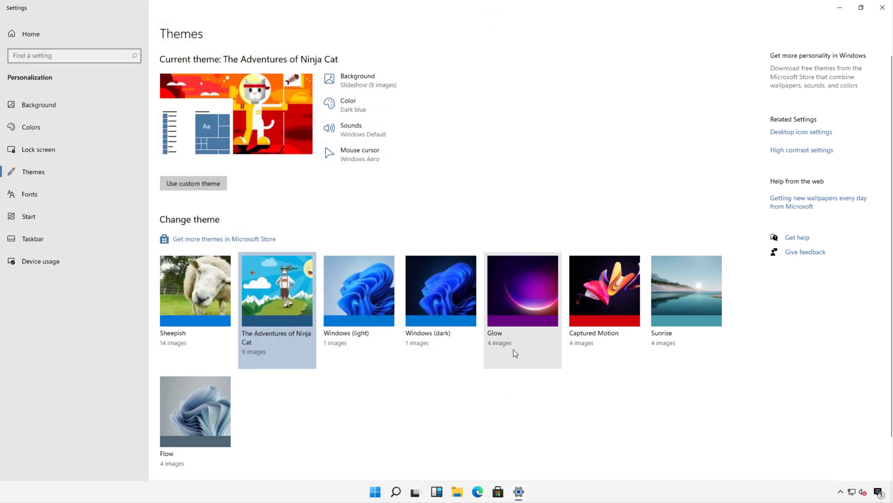
left_click(840, 7)
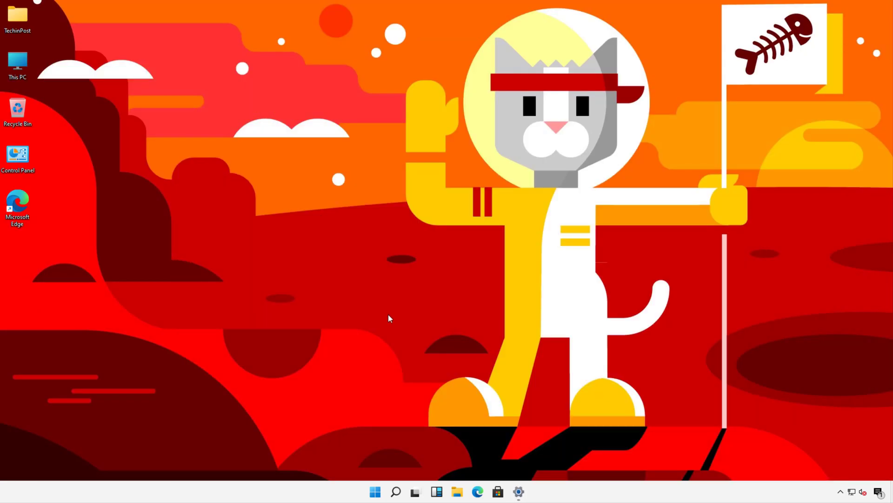